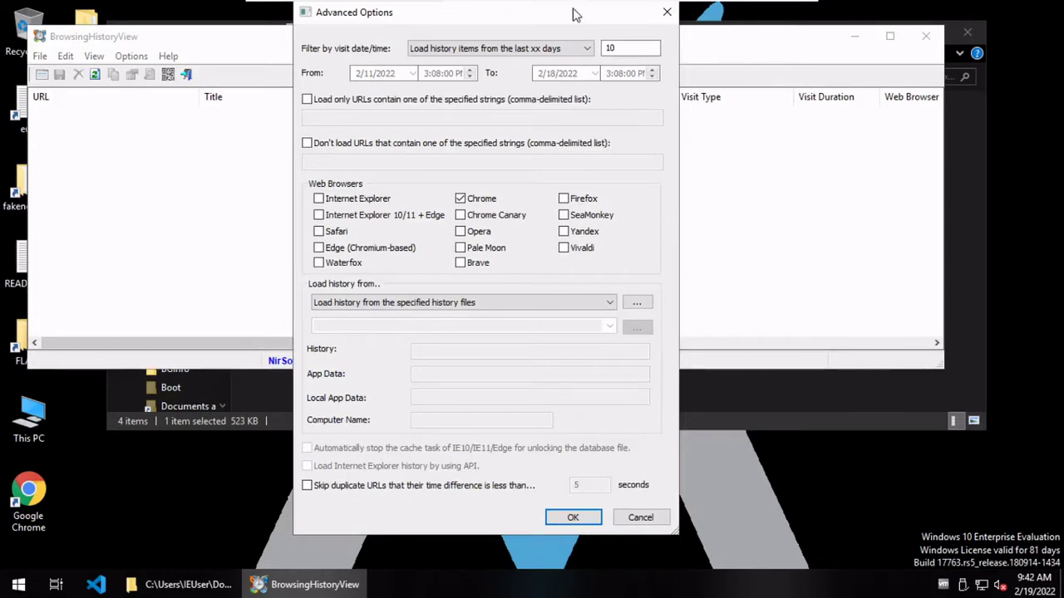
Review the available visit date/time filter choices, keeping the filter on history items from the last 10 days.
{"action": "left_click", "coordinate": [645, 49]}
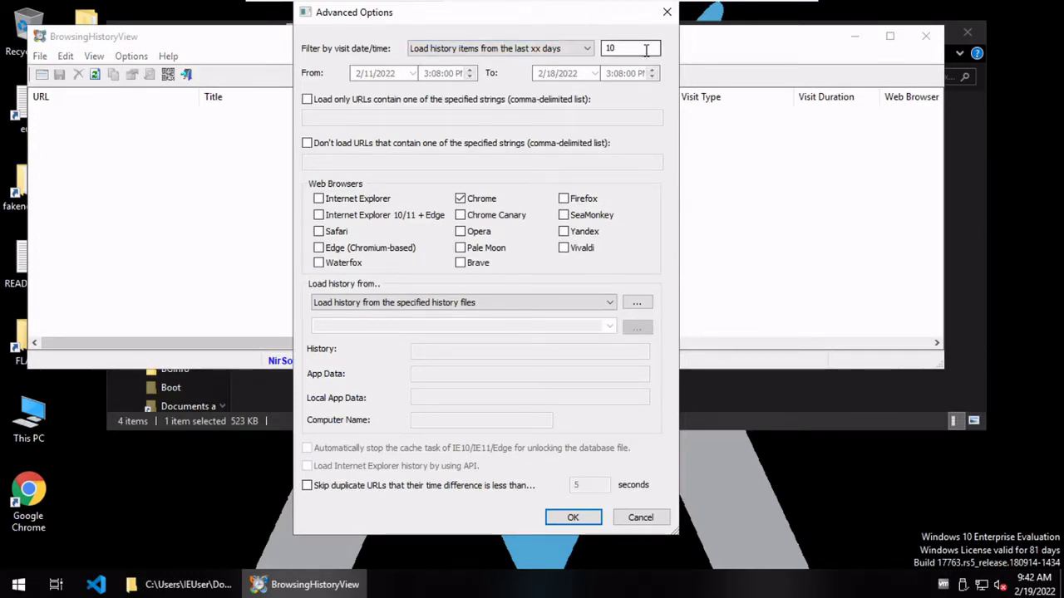
{"action": "left_click", "coordinate": [587, 50]}
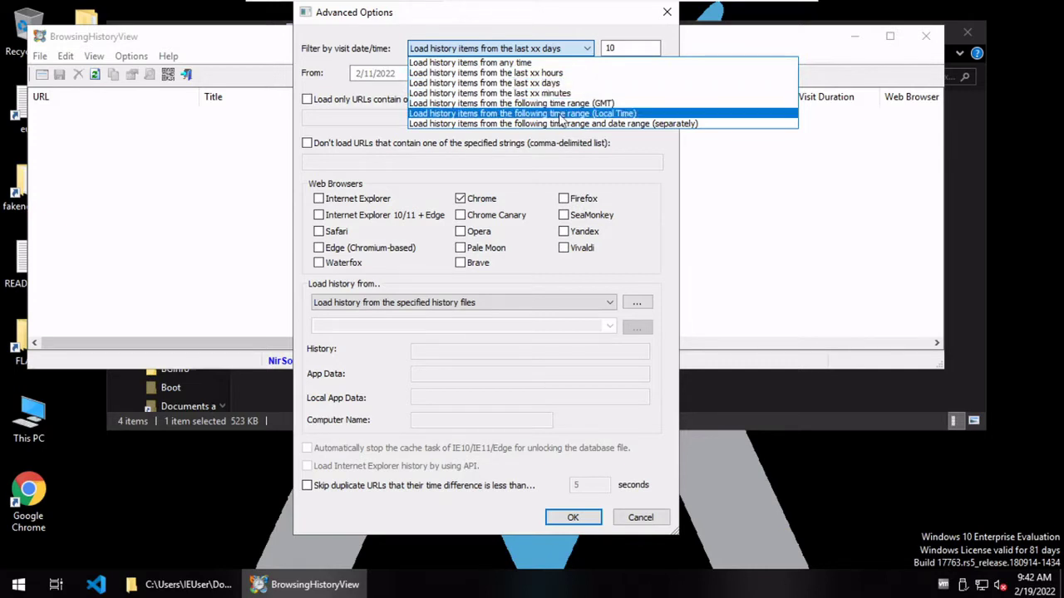
{"action": "key", "text": "Home"}
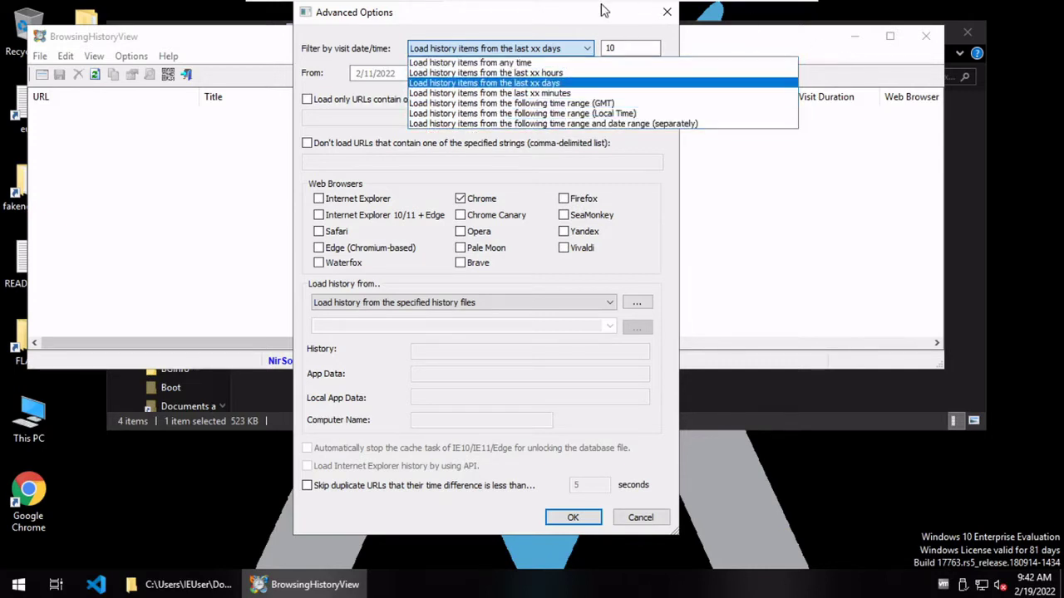
{"action": "left_click", "coordinate": [507, 17]}
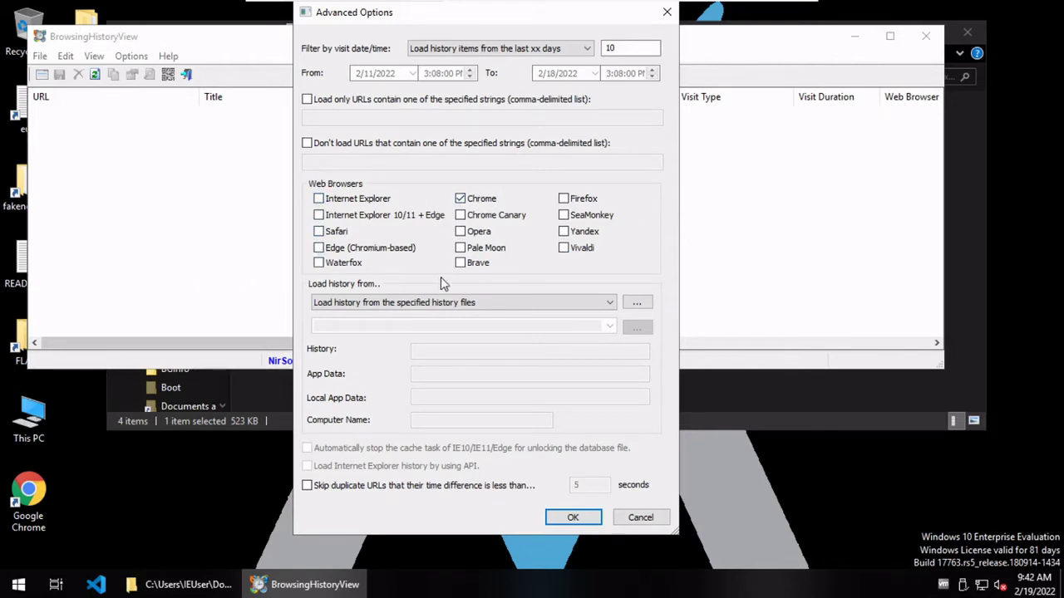
Set the history source to load history from the specified history files.
{"action": "left_click", "coordinate": [612, 303]}
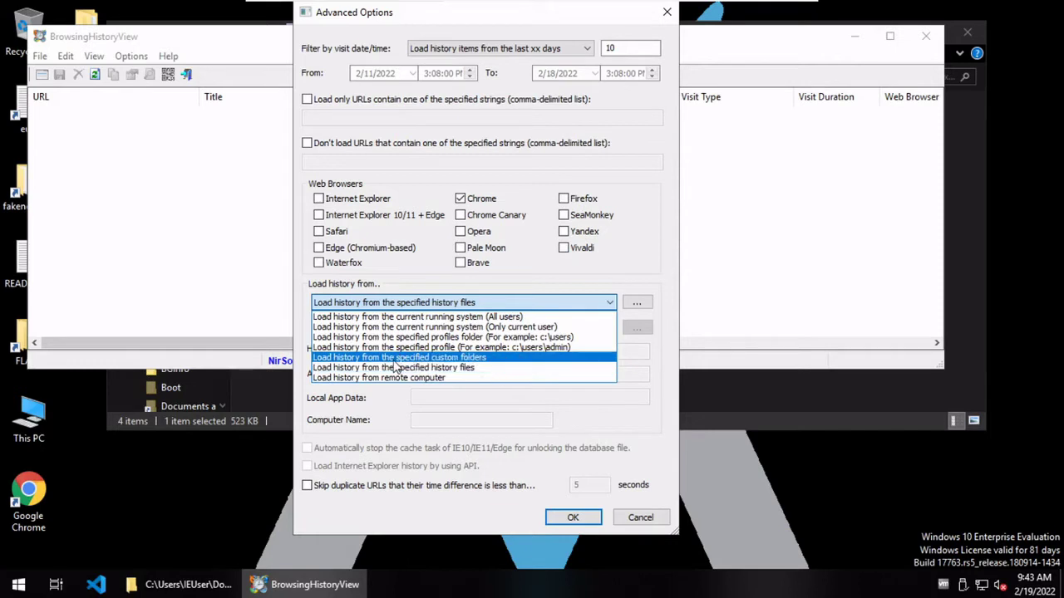
{"action": "left_click", "coordinate": [485, 368]}
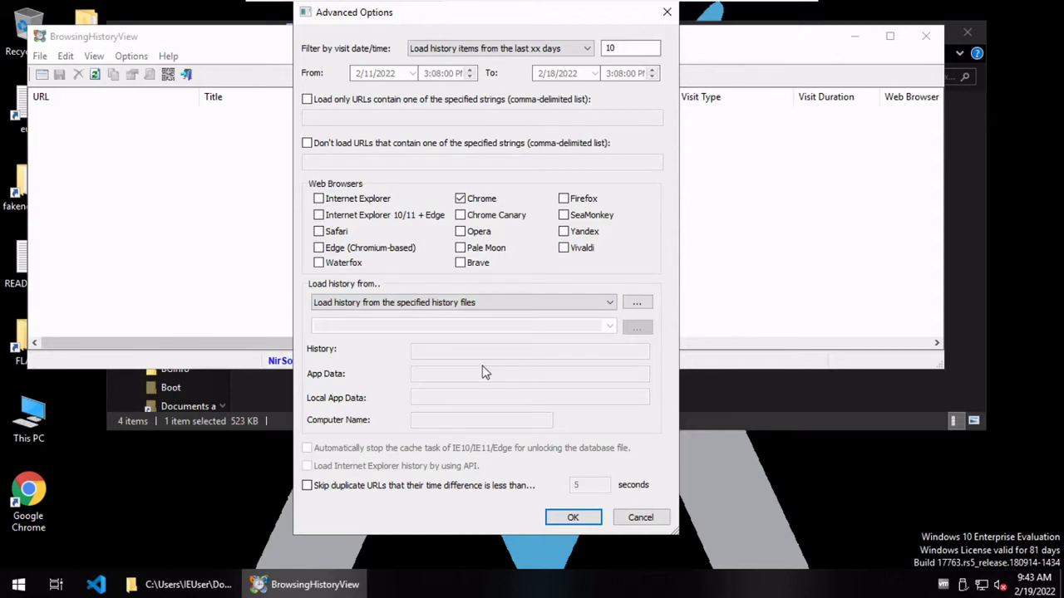
{"action": "left_click", "coordinate": [565, 521]}
{"action": "left_click", "coordinate": [613, 302]}
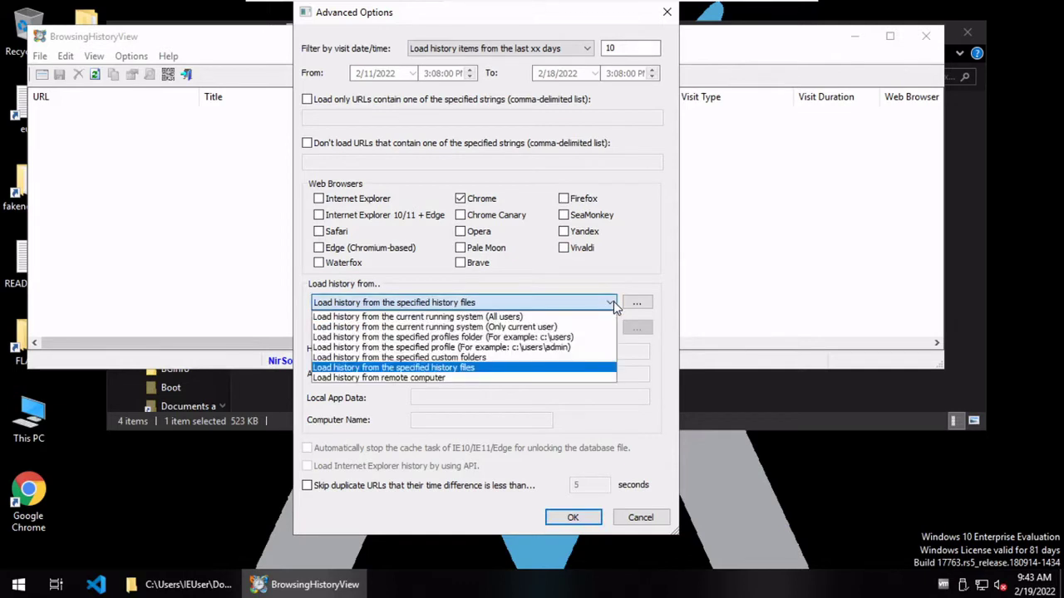
{"action": "left_click", "coordinate": [613, 302]}
Examine the Chrome history file path in the custom web browser history files settings.
{"action": "left_click", "coordinate": [636, 302]}
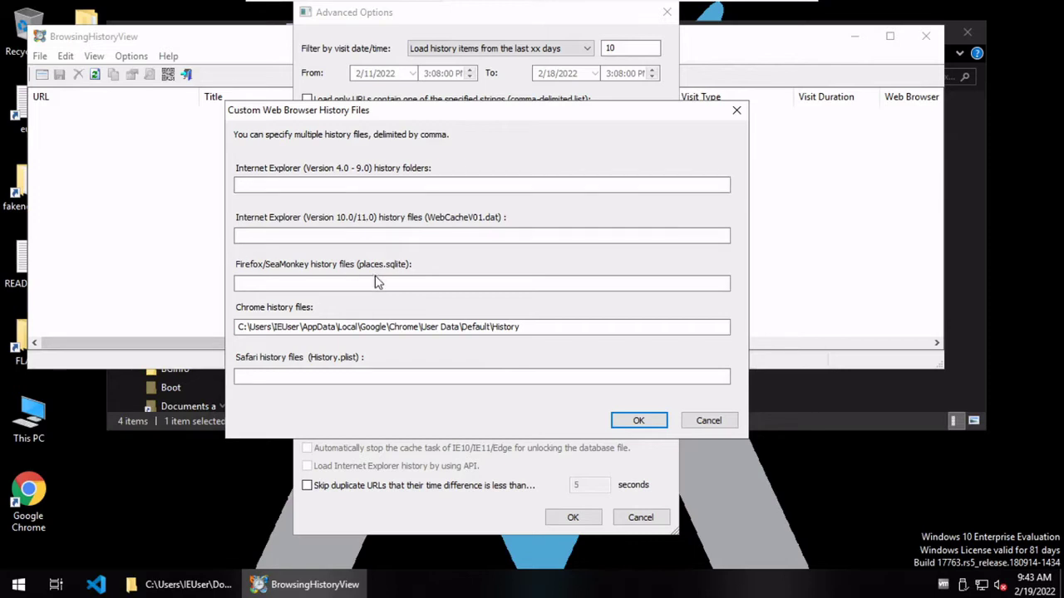
{"action": "mouse_move", "coordinate": [545, 326]}
{"action": "left_mouse_down"}
{"action": "mouse_move", "coordinate": [230, 320]}
{"action": "mouse_move", "coordinate": [528, 326]}
{"action": "left_mouse_up"}
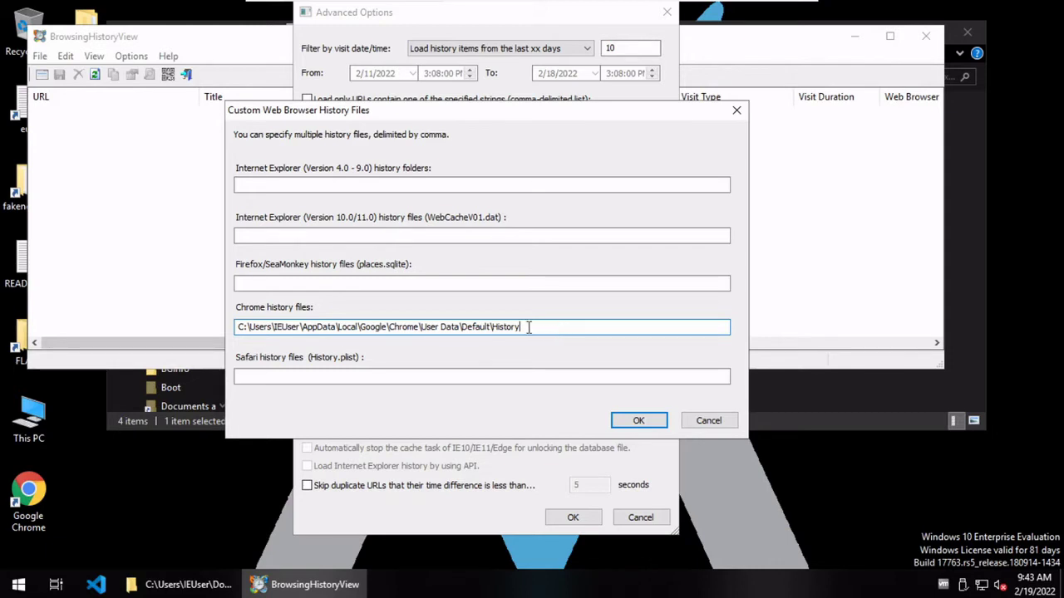
{"action": "double_click", "coordinate": [529, 326]}
{"action": "left_click", "coordinate": [535, 324]}
{"action": "left_click_drag", "start_coordinate": [526, 327], "coordinate": [231, 328]}
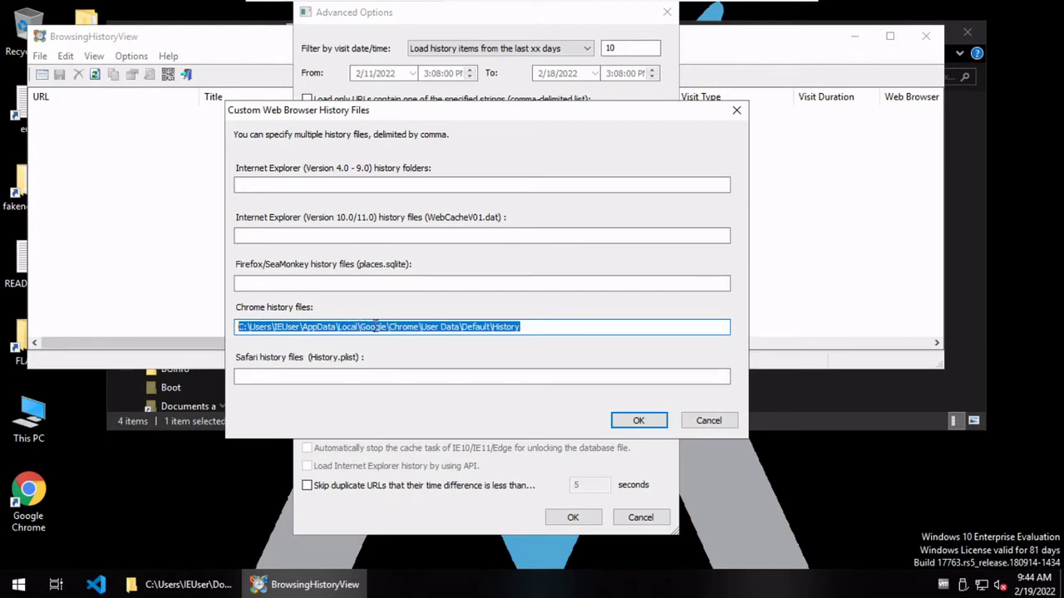
{"action": "left_click", "coordinate": [523, 327]}
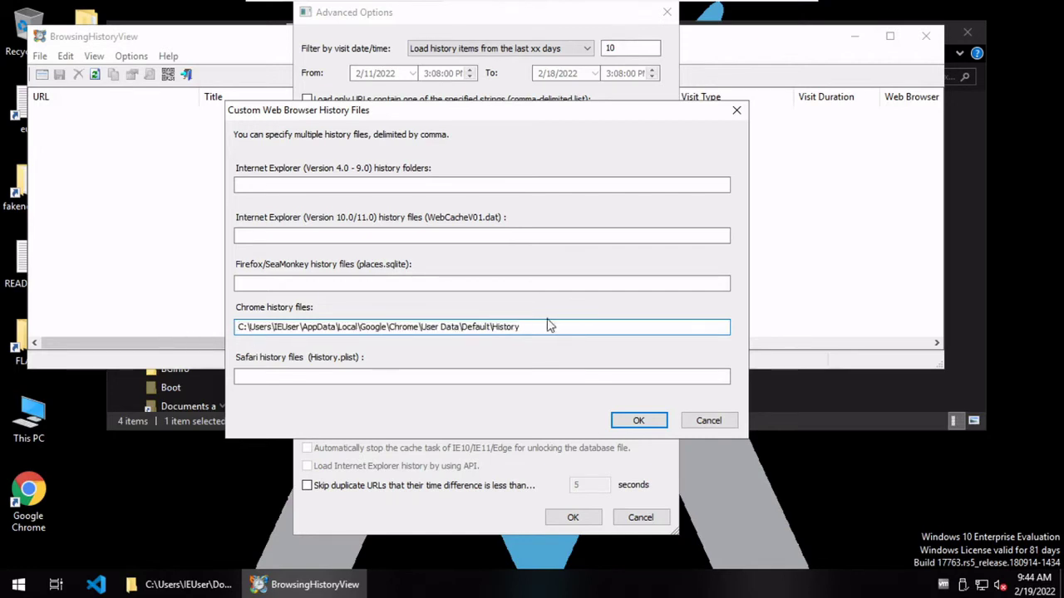
{"action": "left_click_drag", "start_coordinate": [529, 327], "coordinate": [227, 316]}
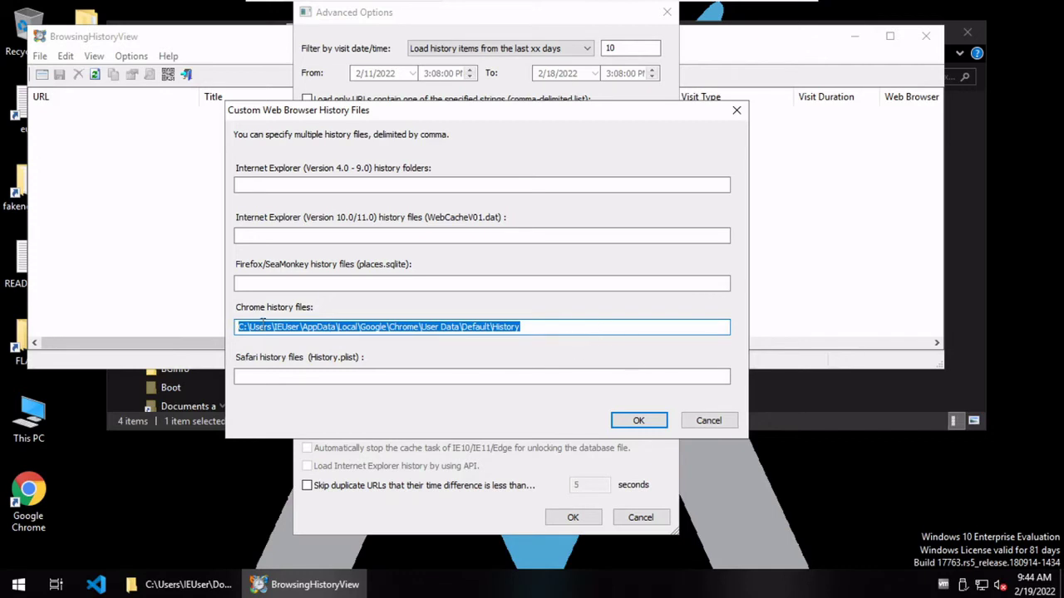
{"action": "left_click", "coordinate": [541, 327]}
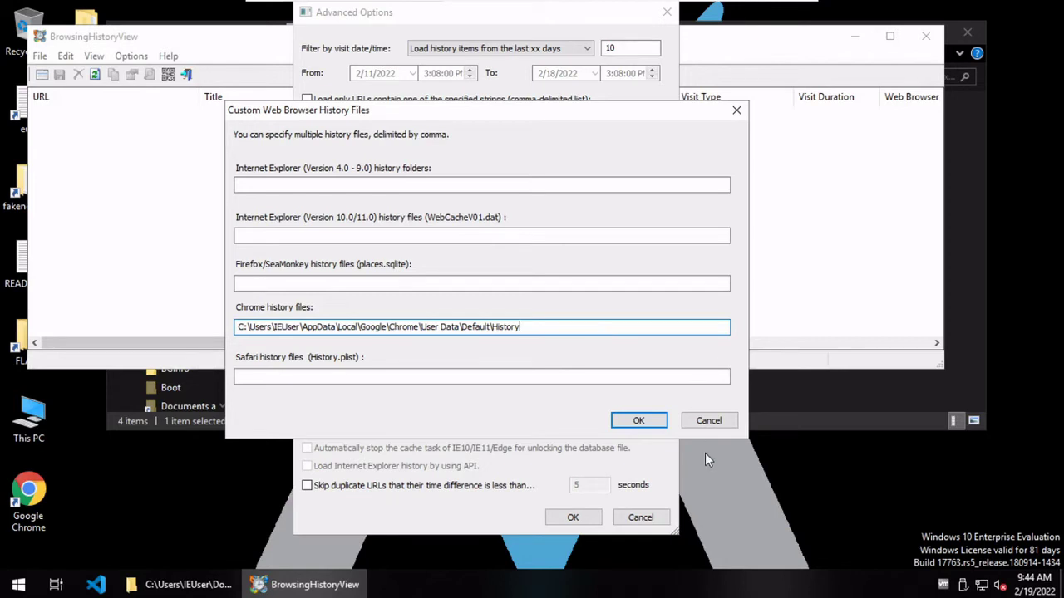
Accept the Chrome history file path and load the browsing history with the chosen advanced options.
{"action": "left_click", "coordinate": [638, 420]}
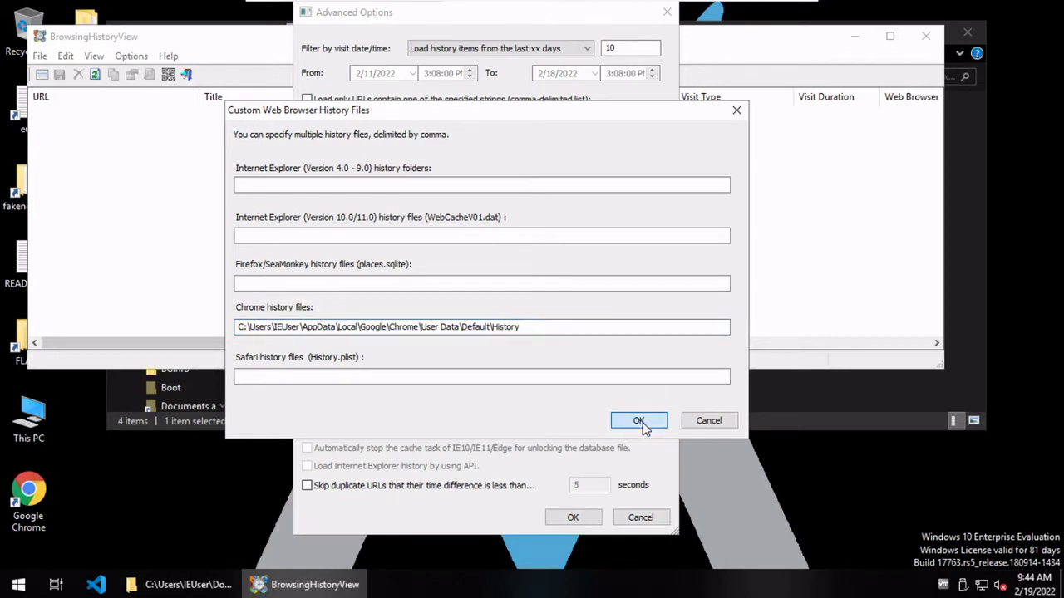
{"action": "left_click", "coordinate": [640, 421]}
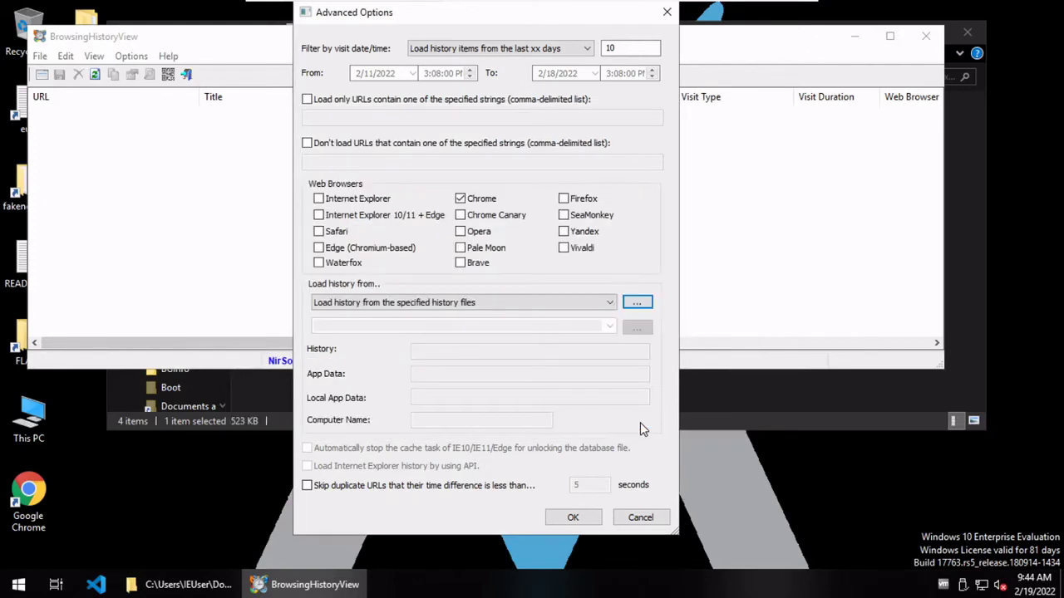
{"action": "left_click", "coordinate": [573, 518]}
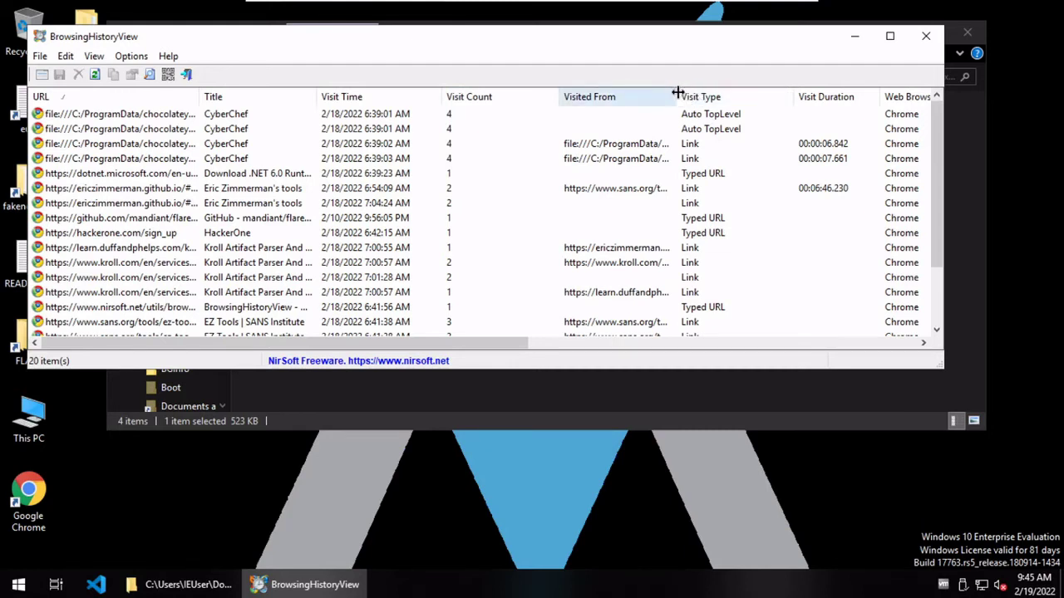
Widen the Visited From column of the history list and look over the remaining columns.
{"action": "left_click_drag", "start_coordinate": [678, 92], "coordinate": [743, 86]}
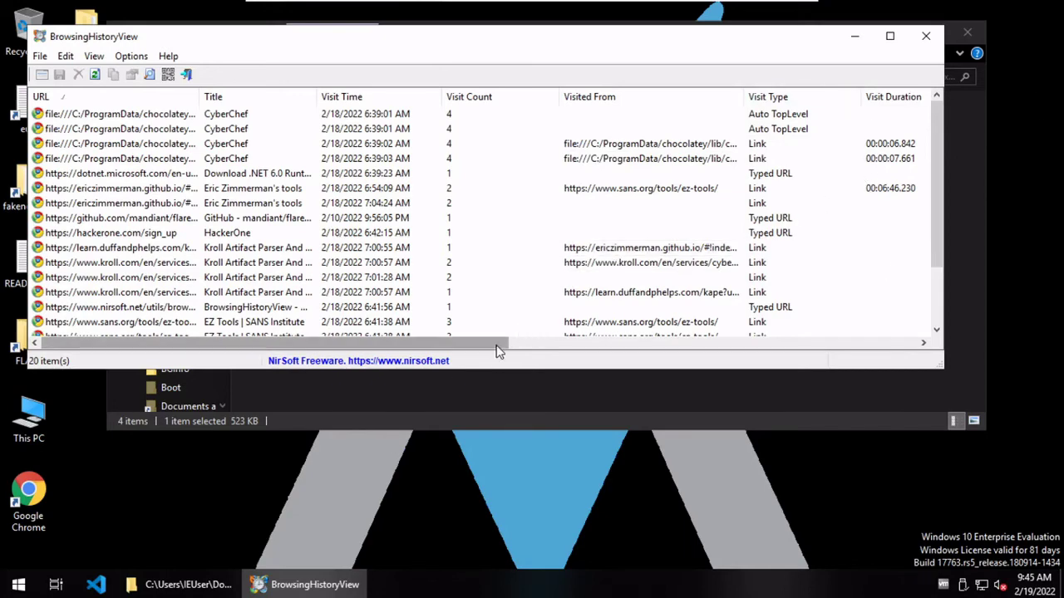
{"action": "left_click_drag", "start_coordinate": [497, 351], "coordinate": [321, 372]}
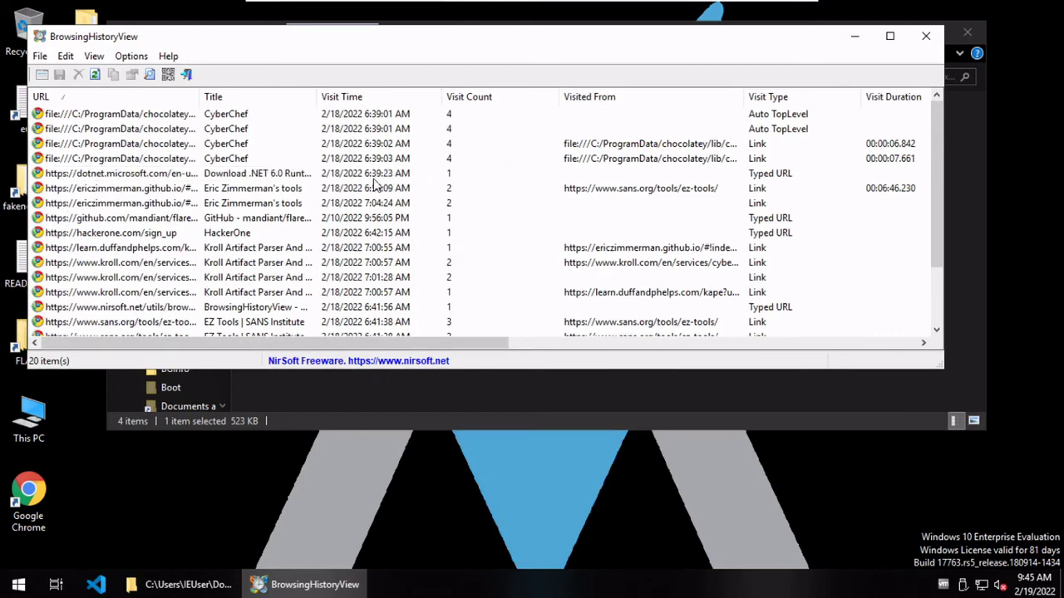
Examine the URL, title, visit time, visit count and referring page in the properties of the first visible EZ Tools | SANS Institute entry.
{"action": "left_click", "coordinate": [140, 323]}
{"action": "double_click", "coordinate": [140, 323]}
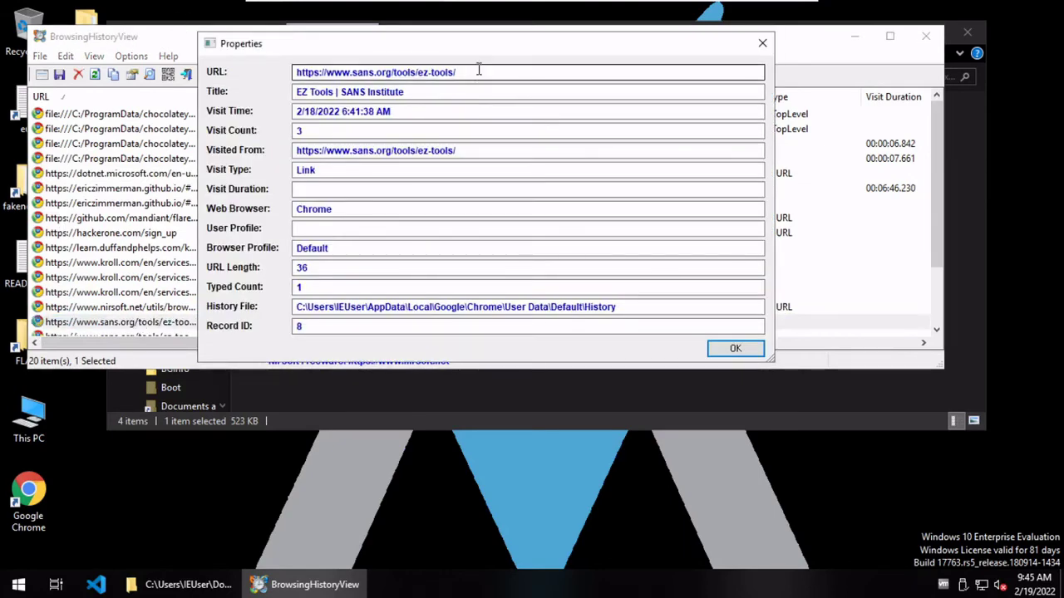
{"action": "left_click_drag", "start_coordinate": [477, 71], "coordinate": [241, 46]}
{"action": "left_click_drag", "start_coordinate": [472, 93], "coordinate": [293, 93]}
{"action": "left_click_drag", "start_coordinate": [455, 111], "coordinate": [275, 109]}
{"action": "left_click_drag", "start_coordinate": [349, 130], "coordinate": [293, 129]}
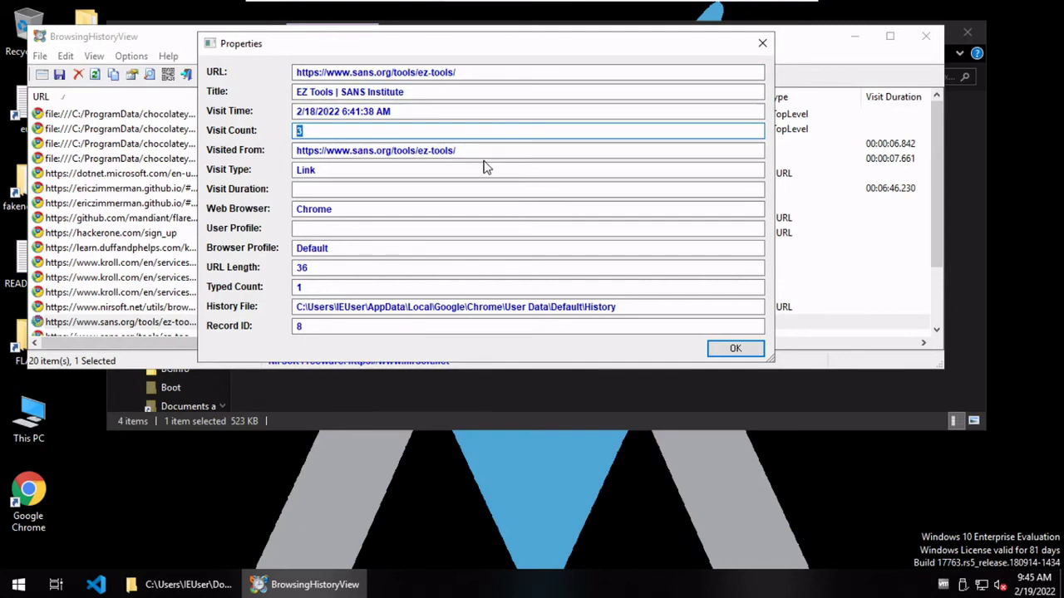
{"action": "left_click_drag", "start_coordinate": [490, 151], "coordinate": [281, 142]}
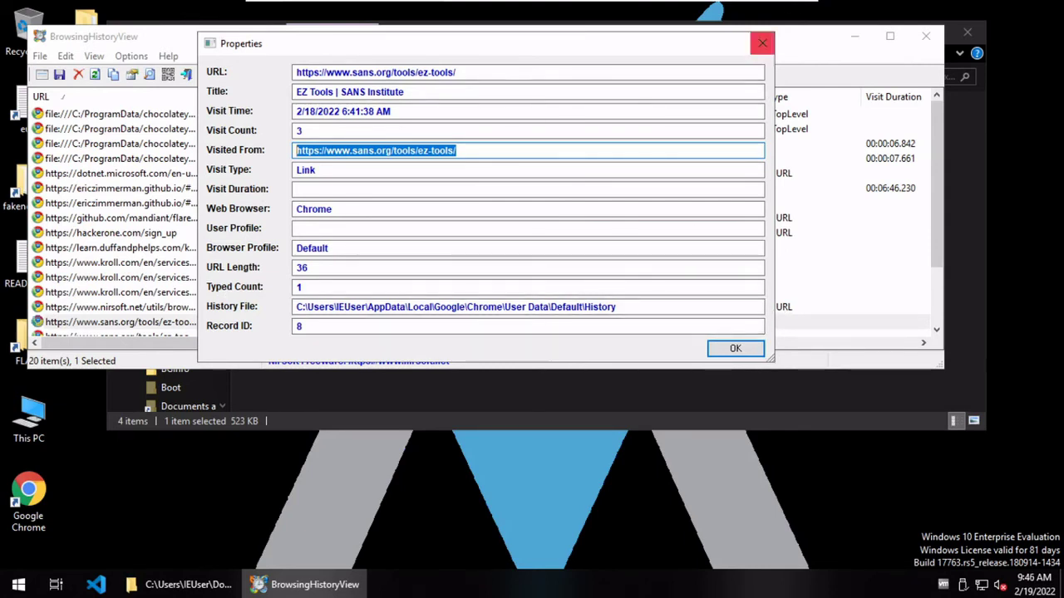
{"action": "left_click", "coordinate": [762, 45]}
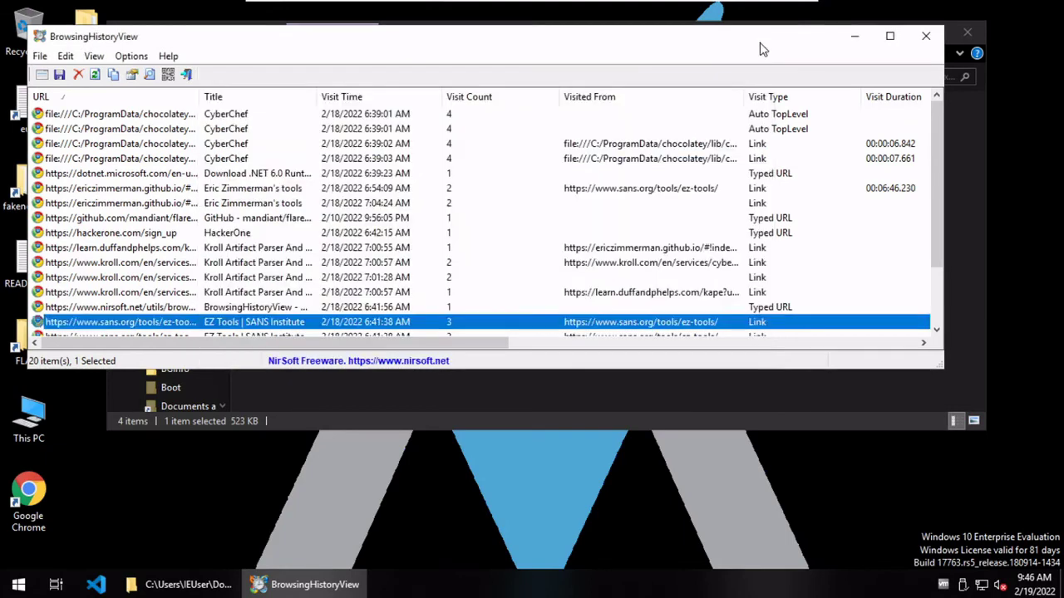